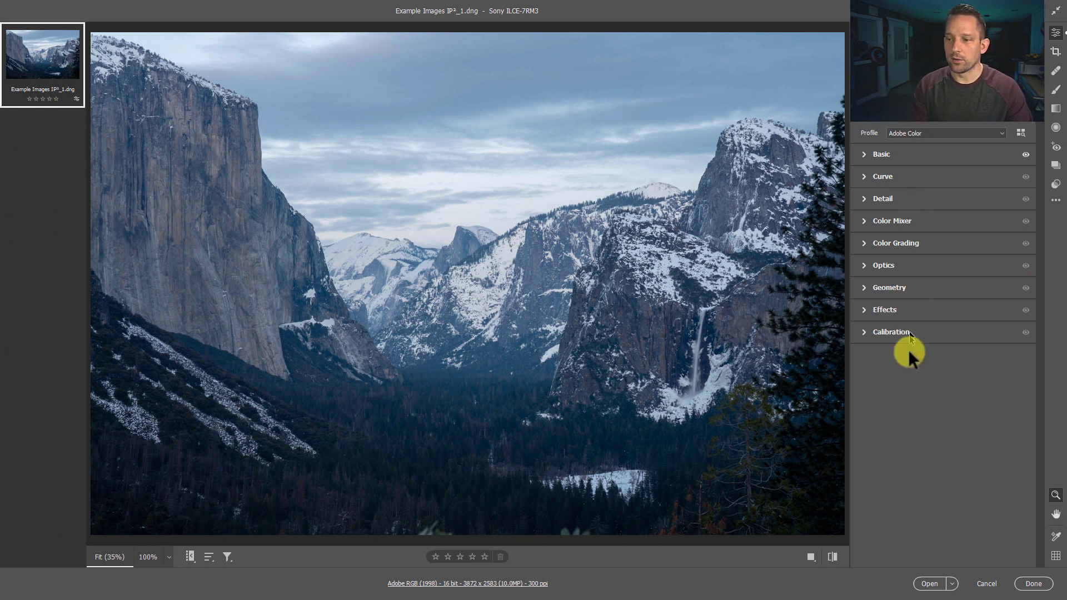
Open the Edit Panels to Show dialog from the edit panel area's context menu
right_click(906, 382)
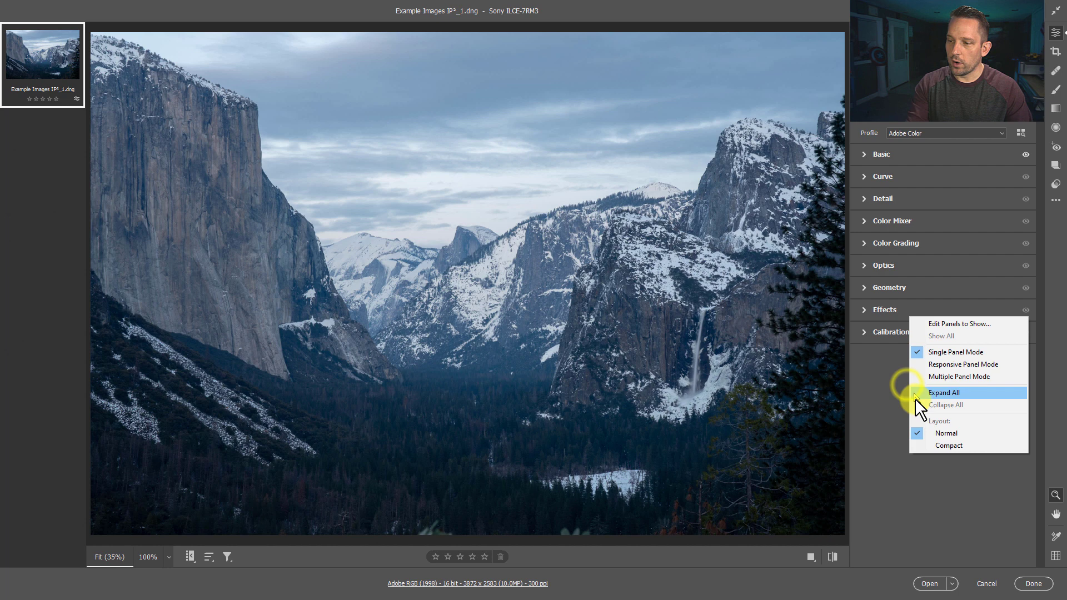
click(942, 322)
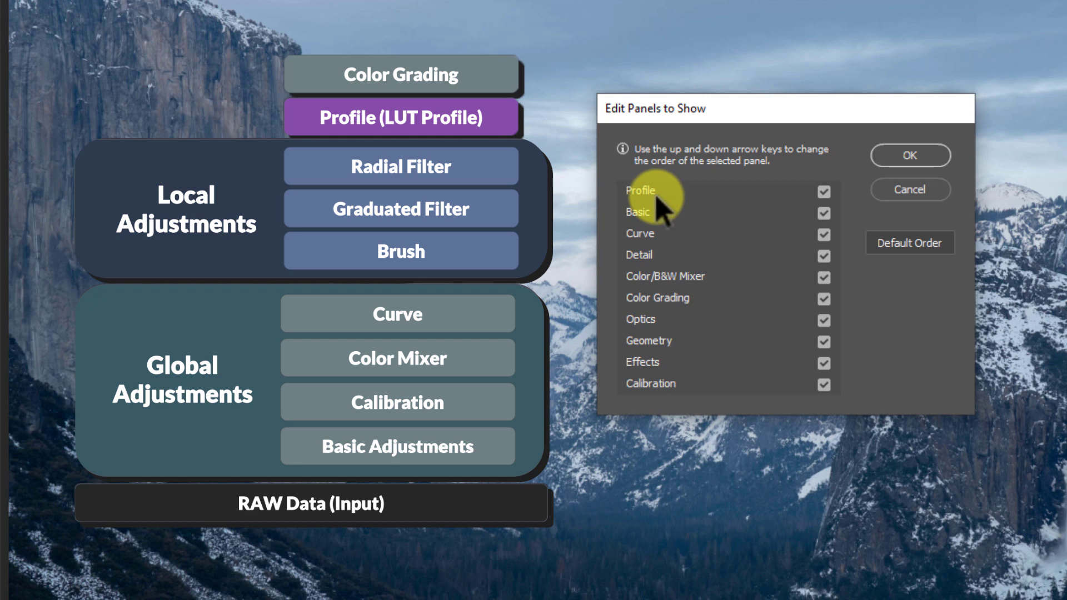
Move Calibration below Basic, Color/B&W Mixer above Curve, Color Grading to the end, and apply
click(665, 212)
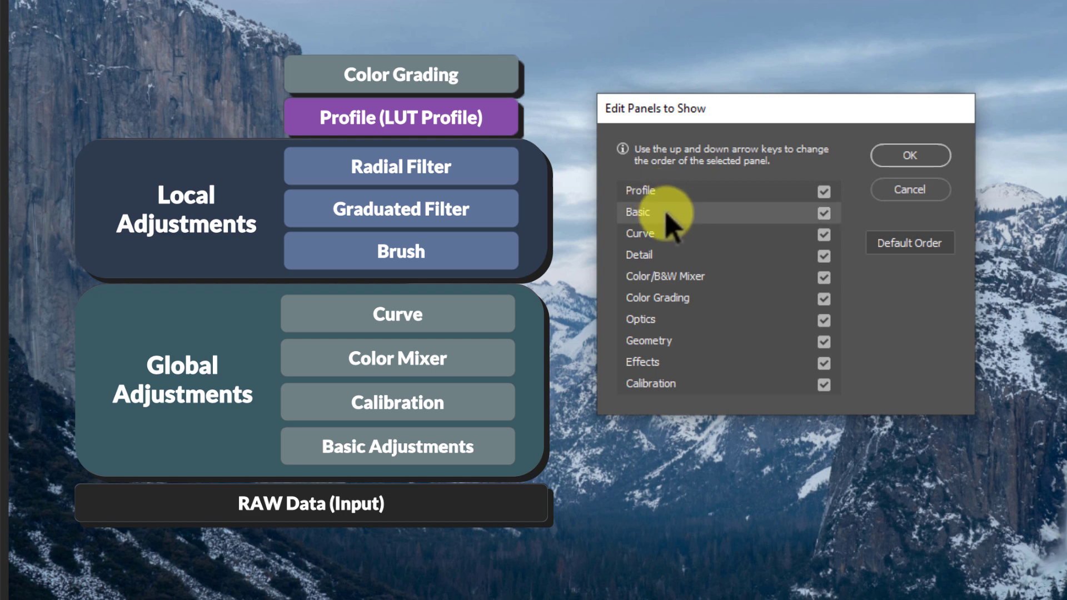
click(671, 232)
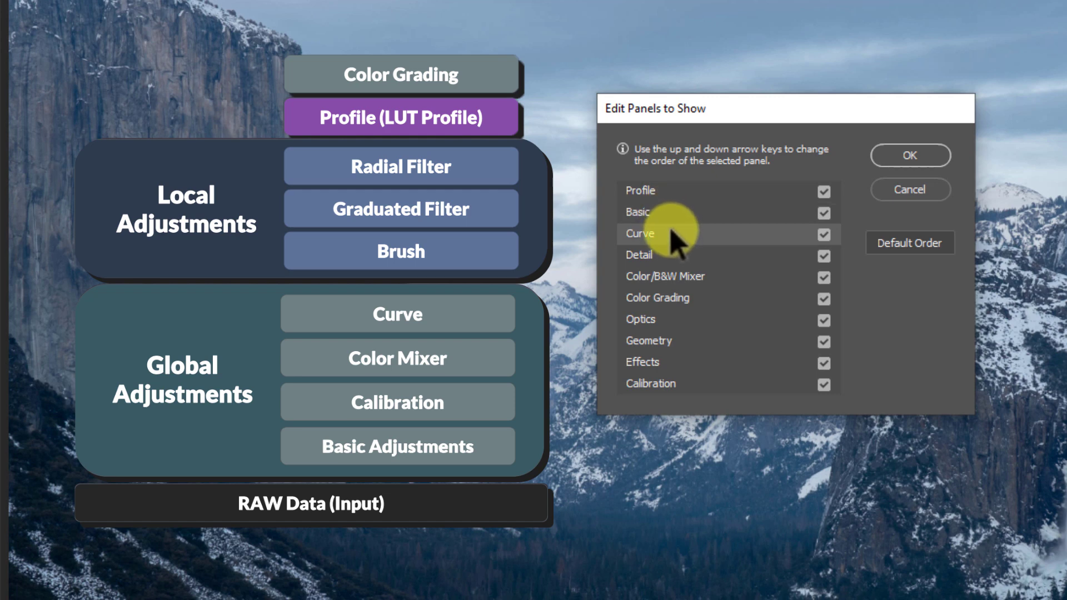
click(660, 384)
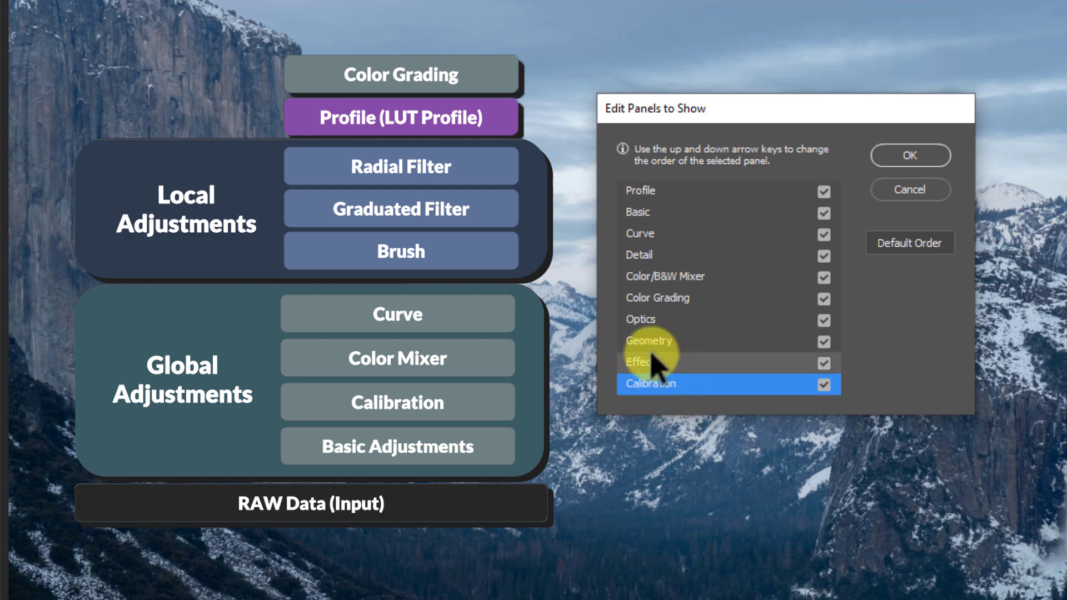
key(Up)
key(Up)
key(Up)
key(Up)
key(Up)
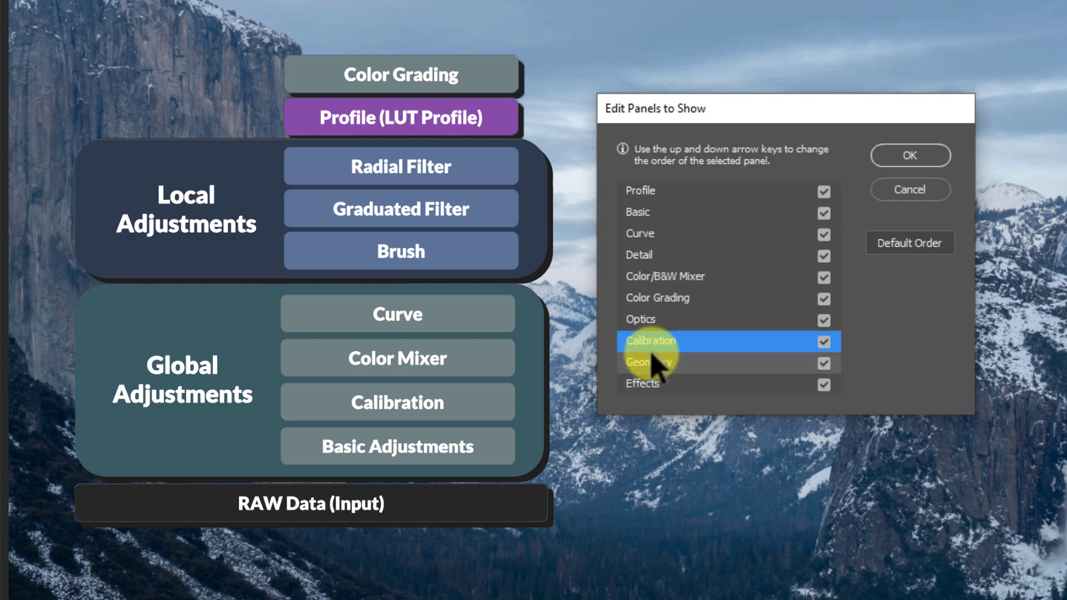
key(Up)
key(Up)
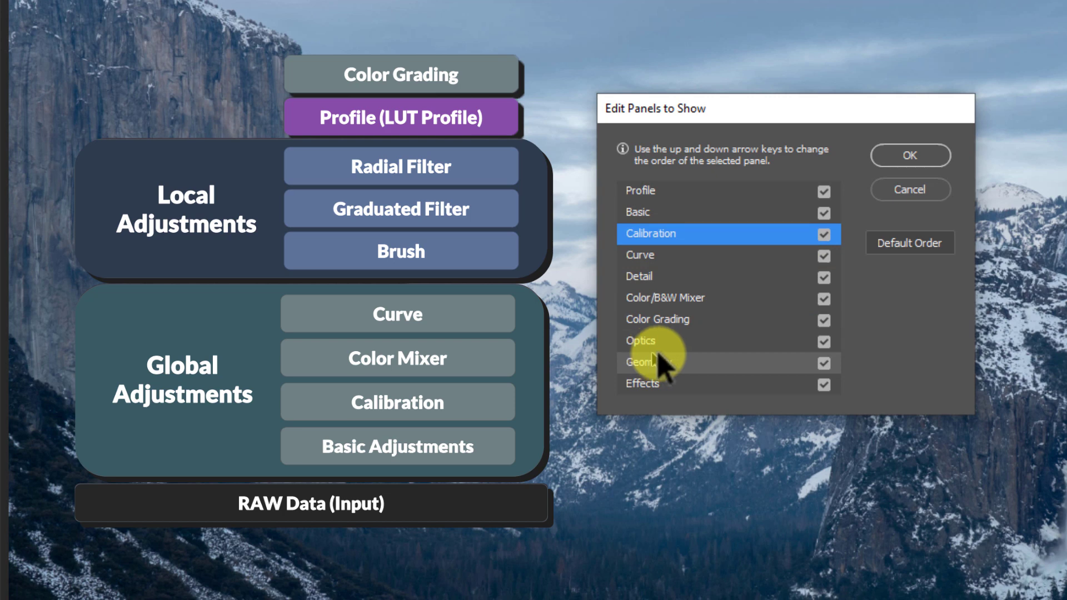
click(689, 299)
key(Up)
key(Up)
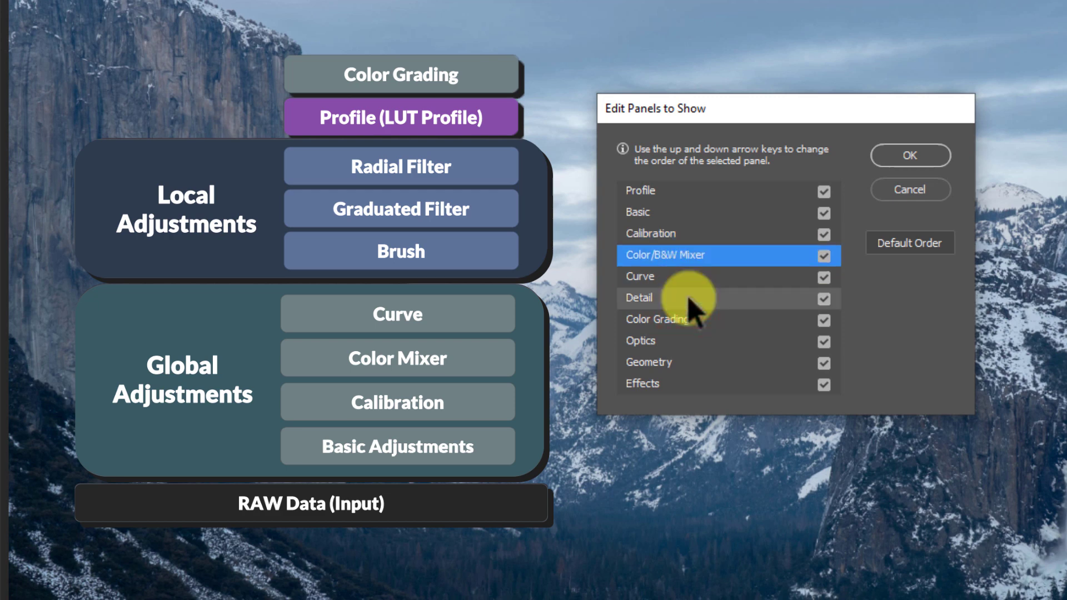
click(663, 323)
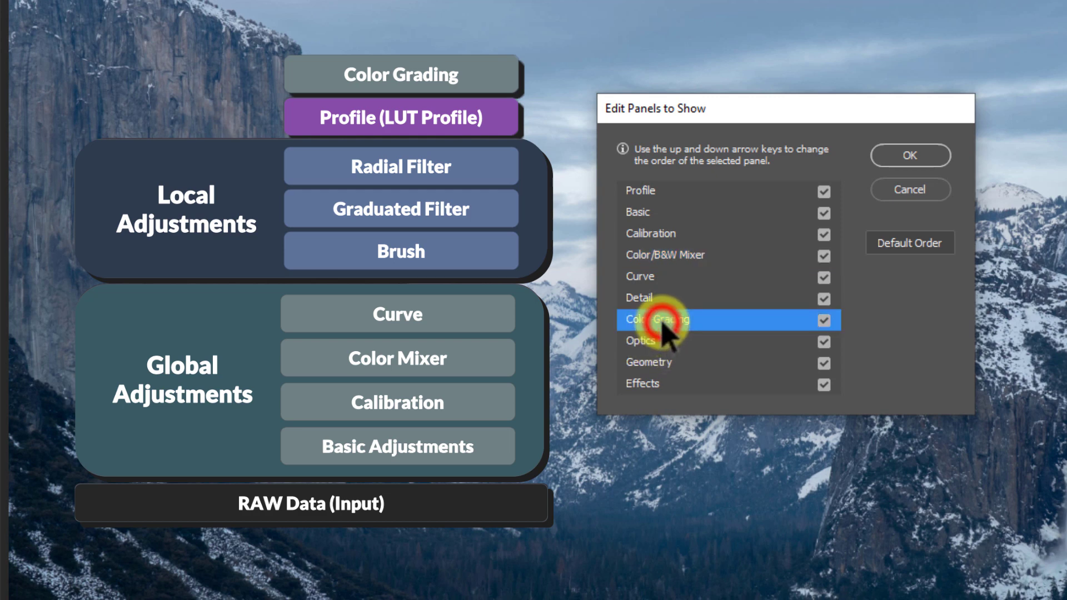
key(Down)
key(Down)
key(Down)
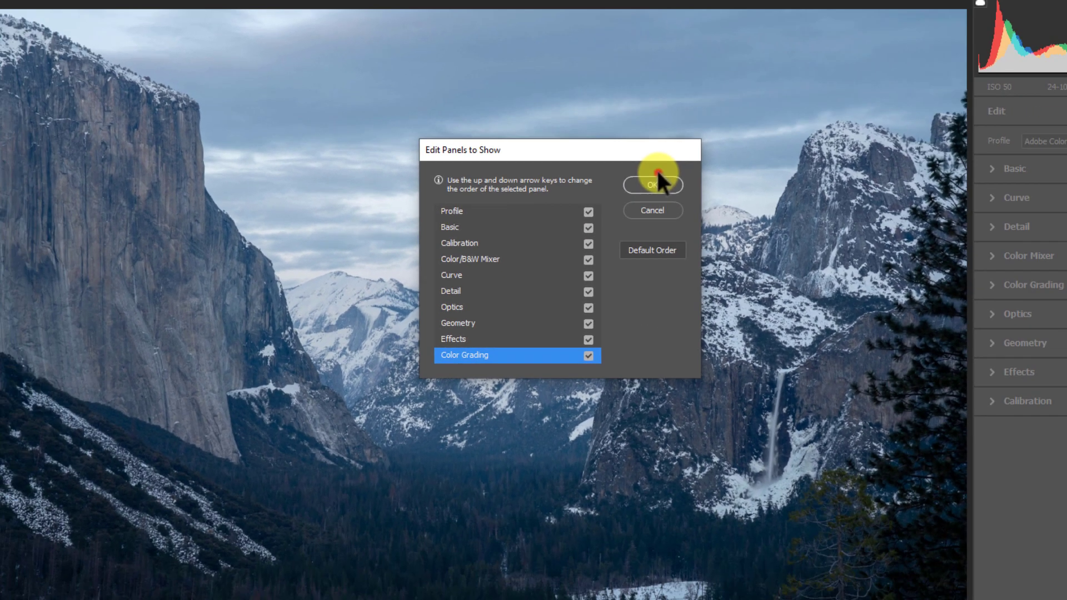
click(729, 215)
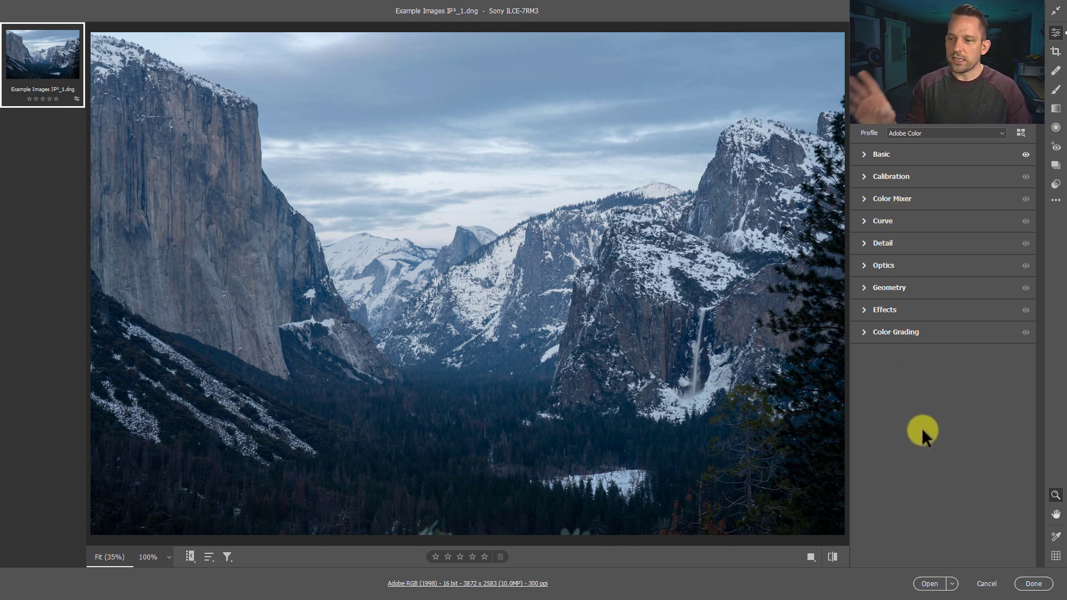
Reset the edit panels to Default Order via Edit Panels to Show
right_click(923, 429)
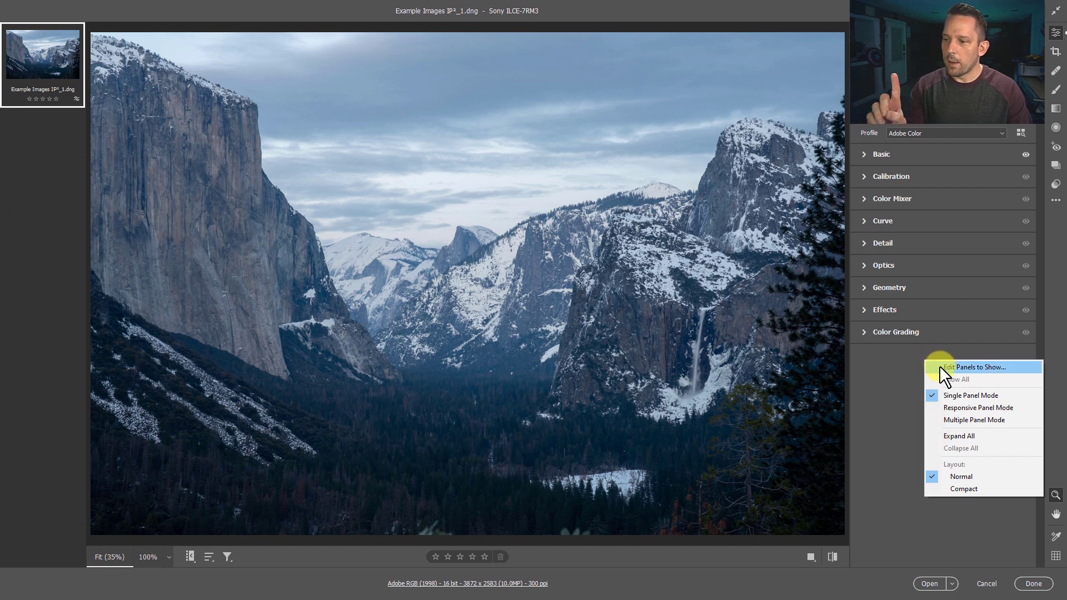
click(939, 366)
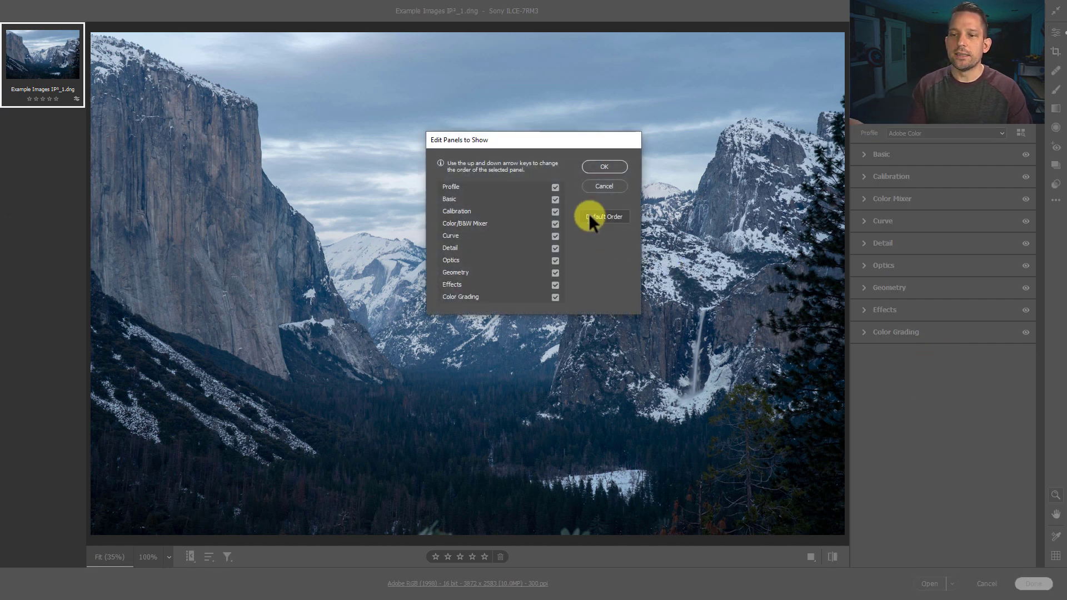
click(605, 167)
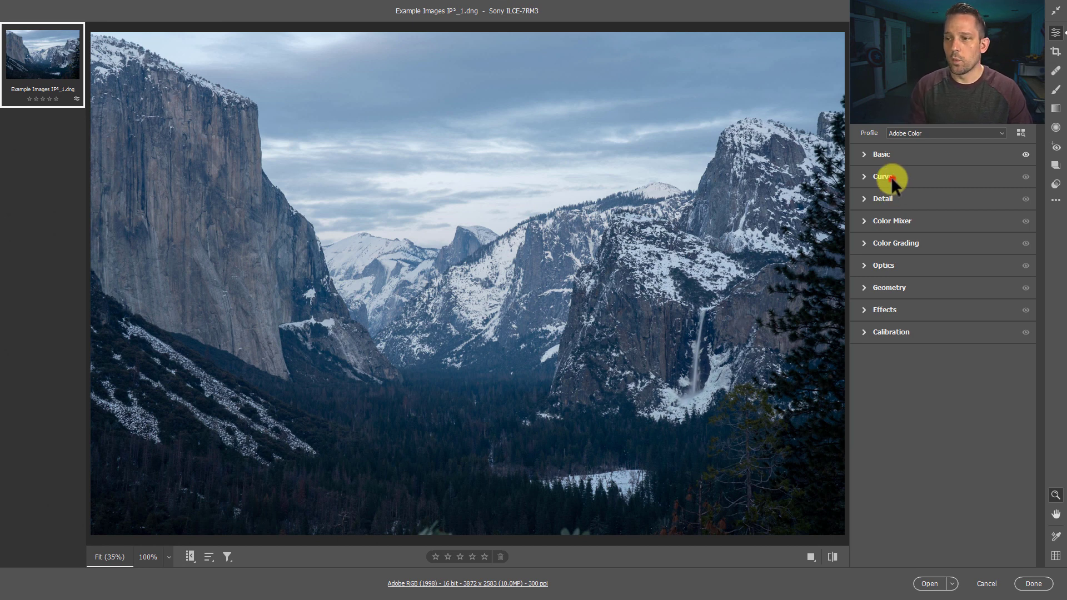
Raise the Red channel curve's shadow point to output 249, flooding the photo red
click(891, 177)
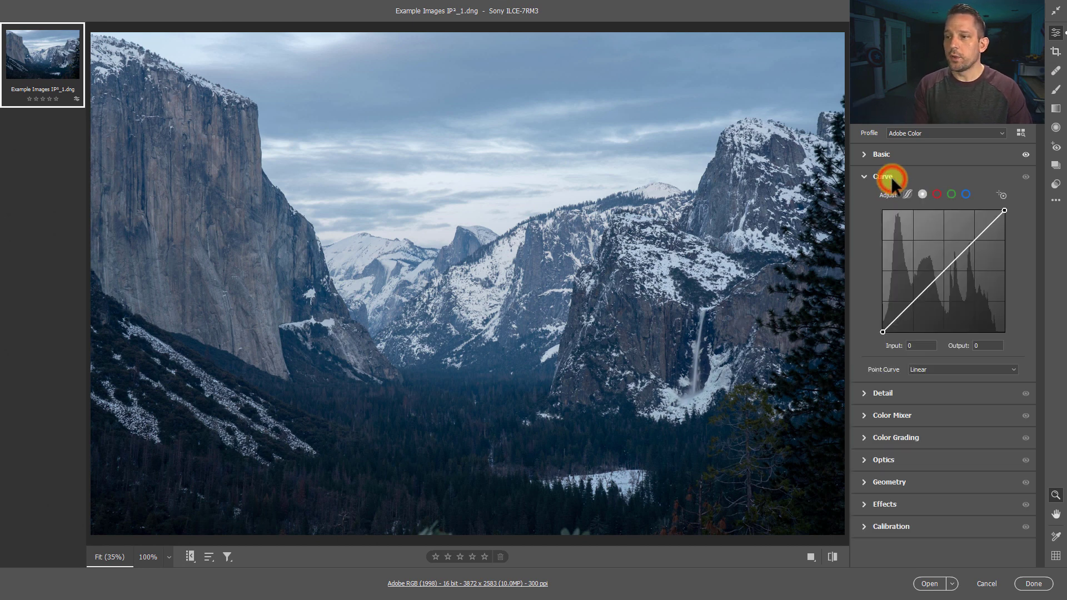
click(937, 195)
click(943, 270)
drag(943, 271, 876, 202)
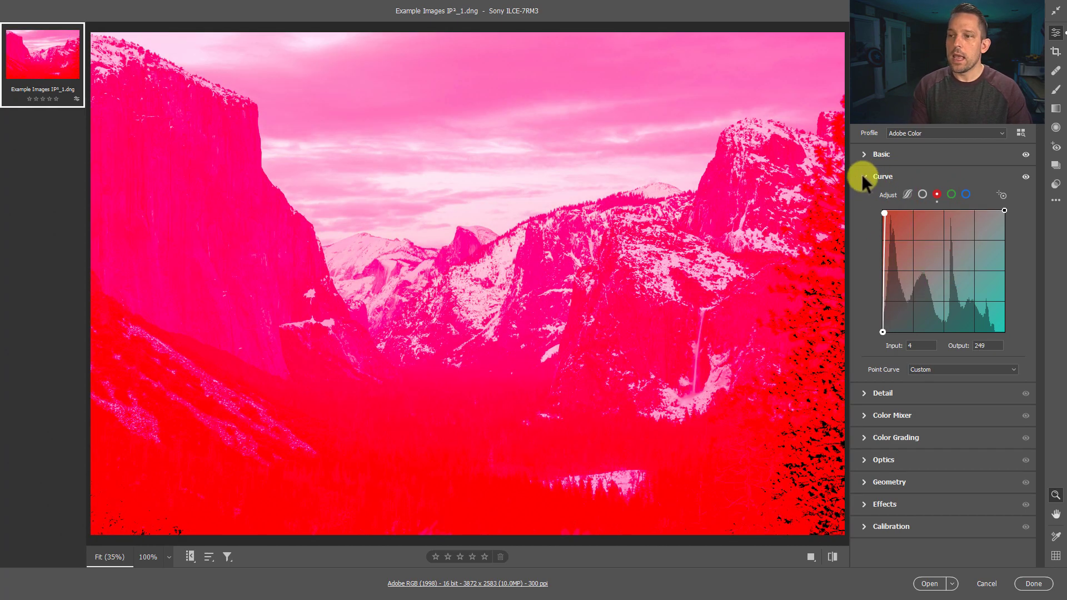
click(863, 177)
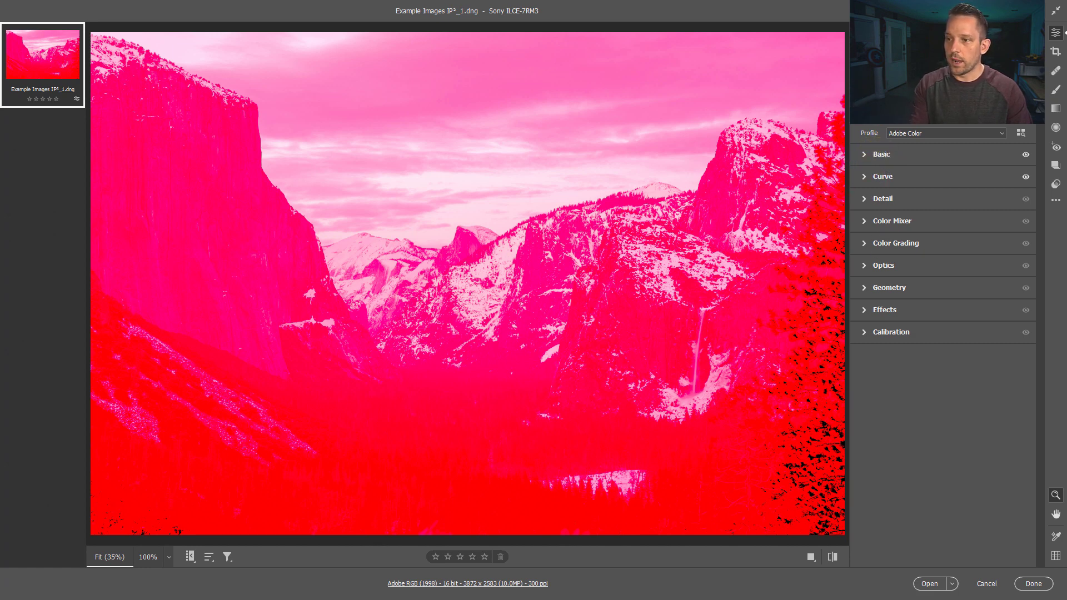
Set Reds saturation to -100 in the Color Mixer, then view the Hue tab
click(913, 222)
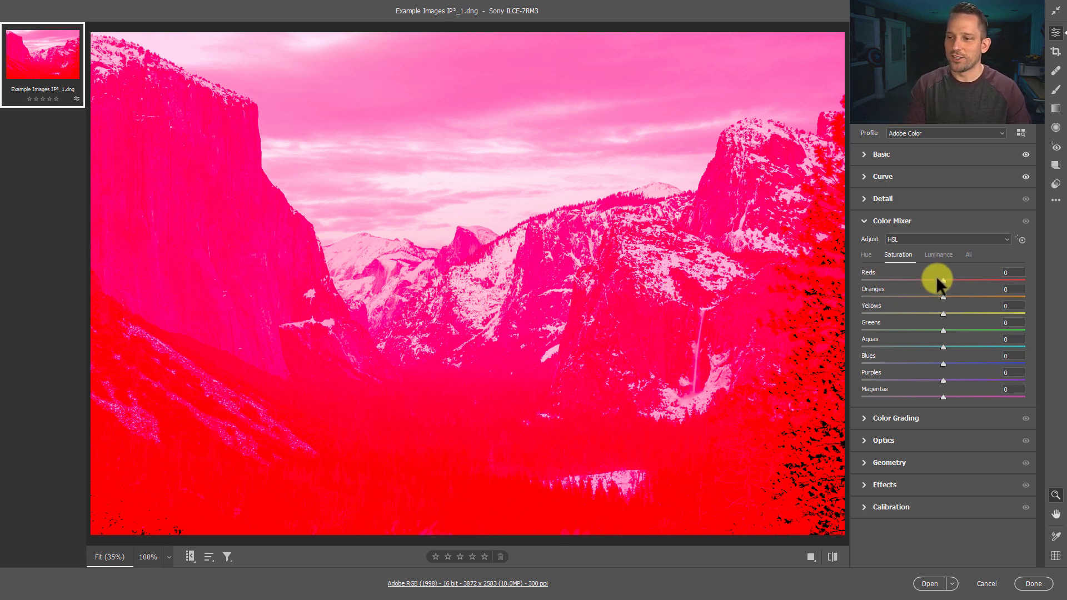
drag(942, 281, 814, 283)
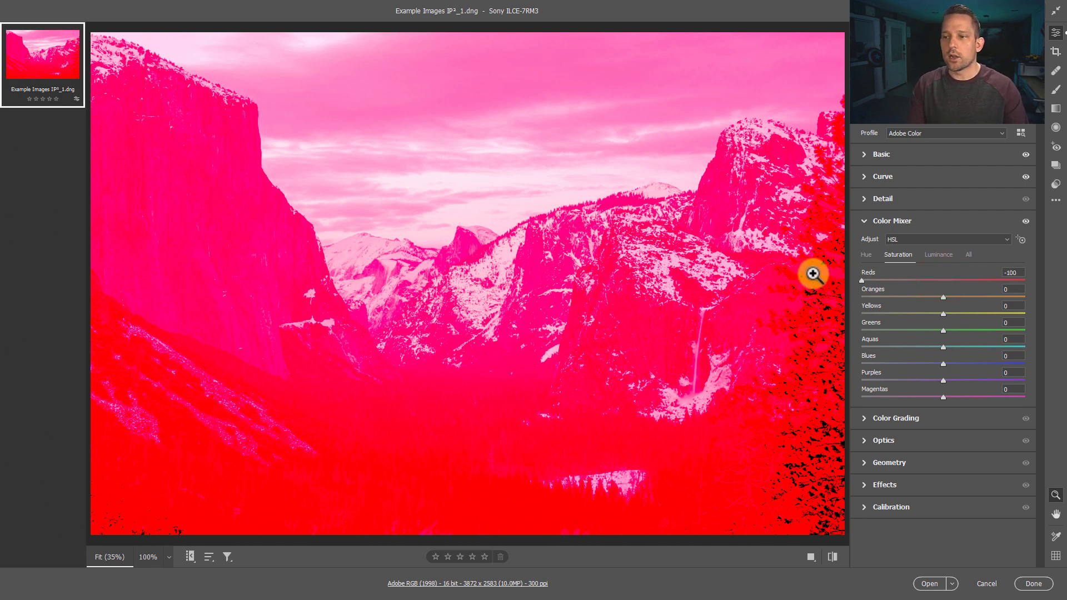
click(867, 256)
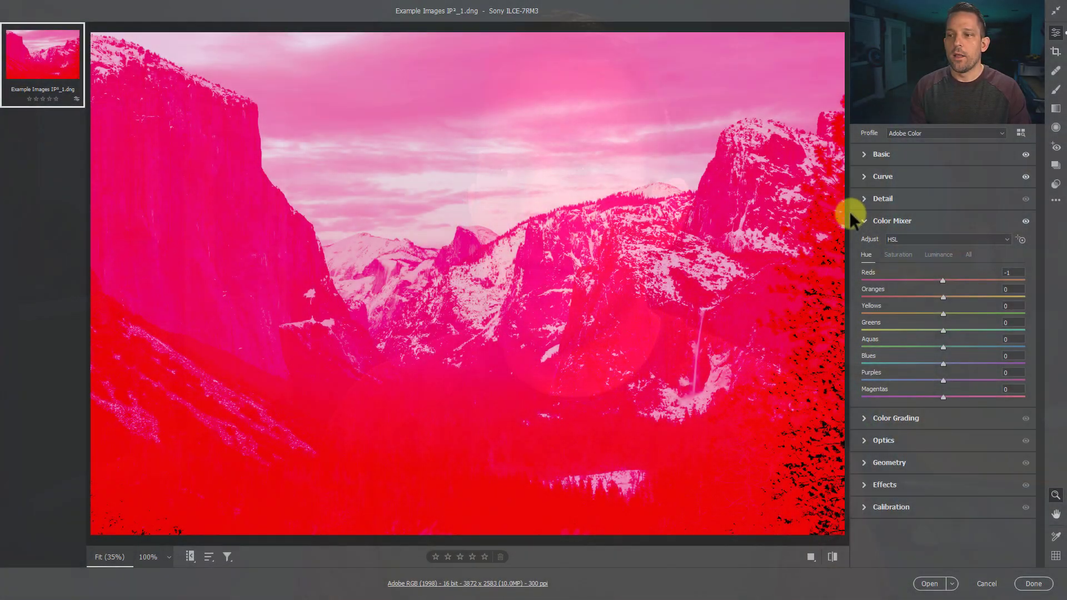
click(864, 219)
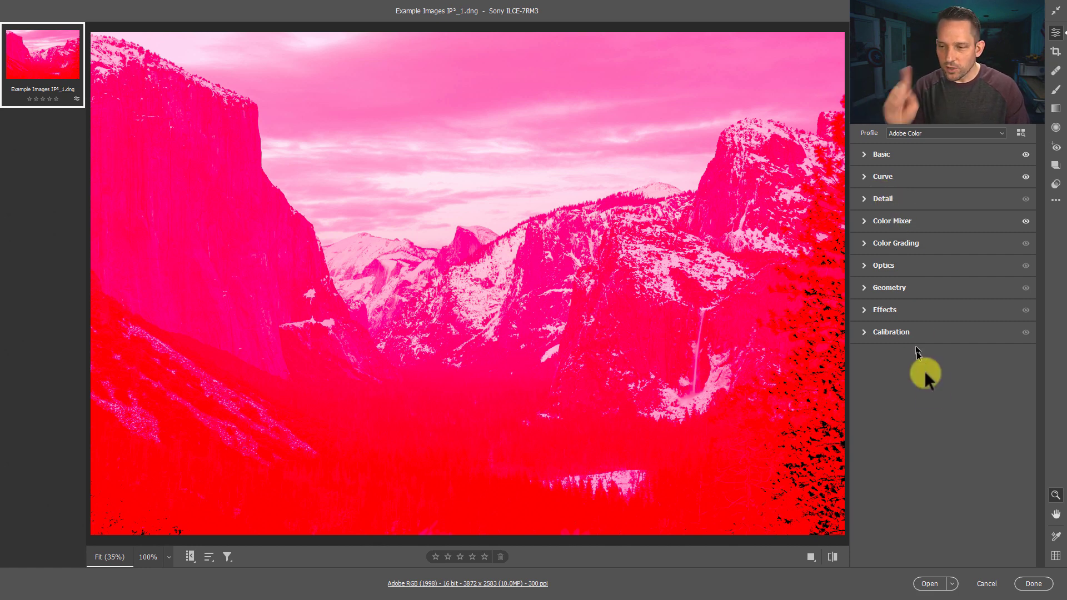
In Edit Panels to Show, move Calibration and Color/B&W Mixer above Curve, Color Grading last
right_click(915, 418)
click(946, 354)
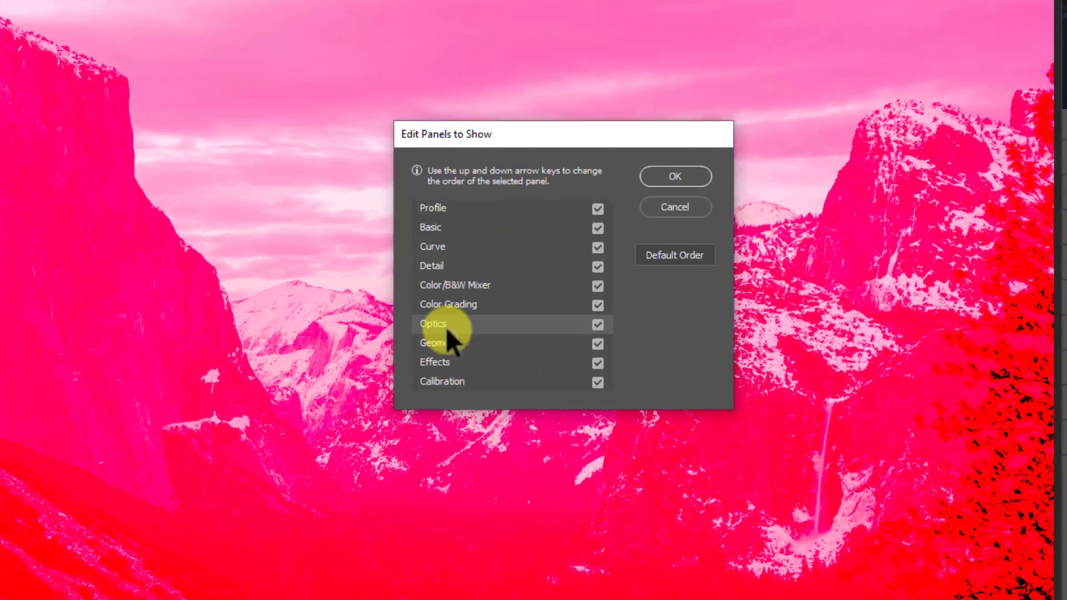
click(451, 303)
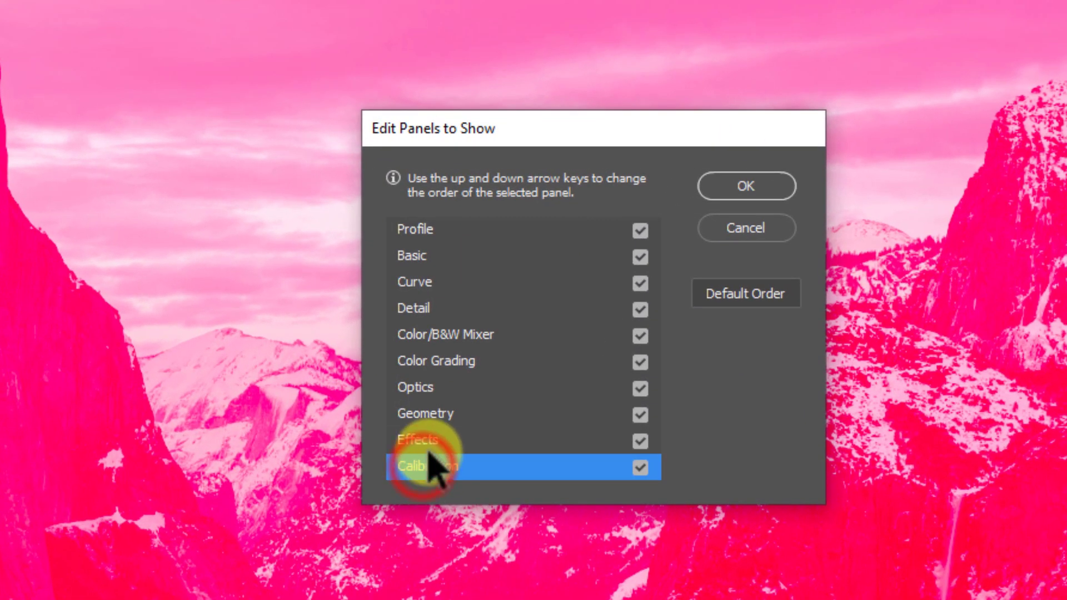
key(Up)
key(Up)
key(Up)
key(Up)
key(Up)
key(Up)
key(Up)
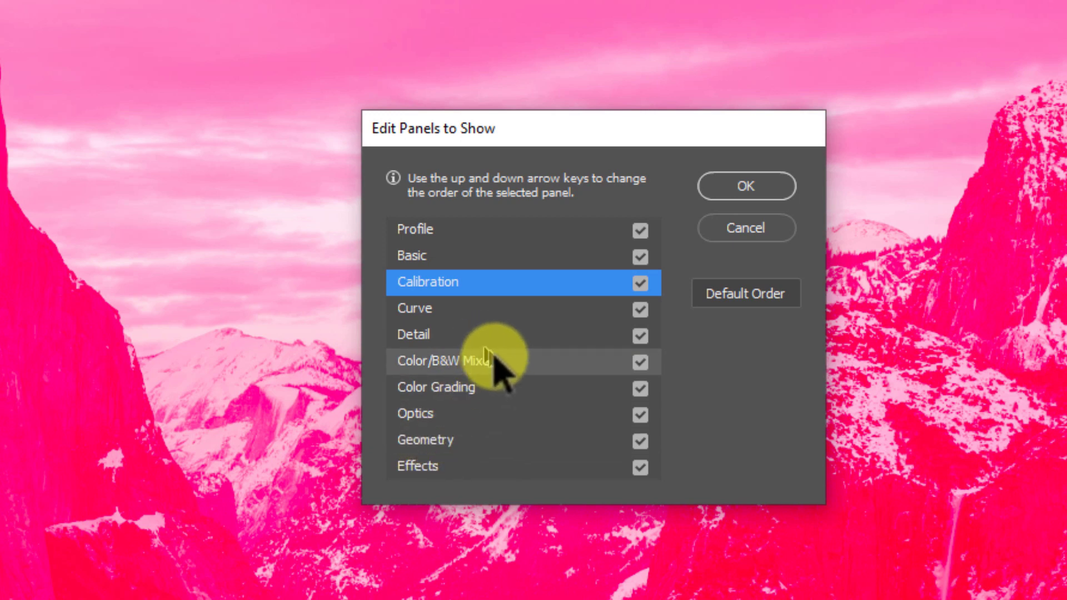
click(452, 366)
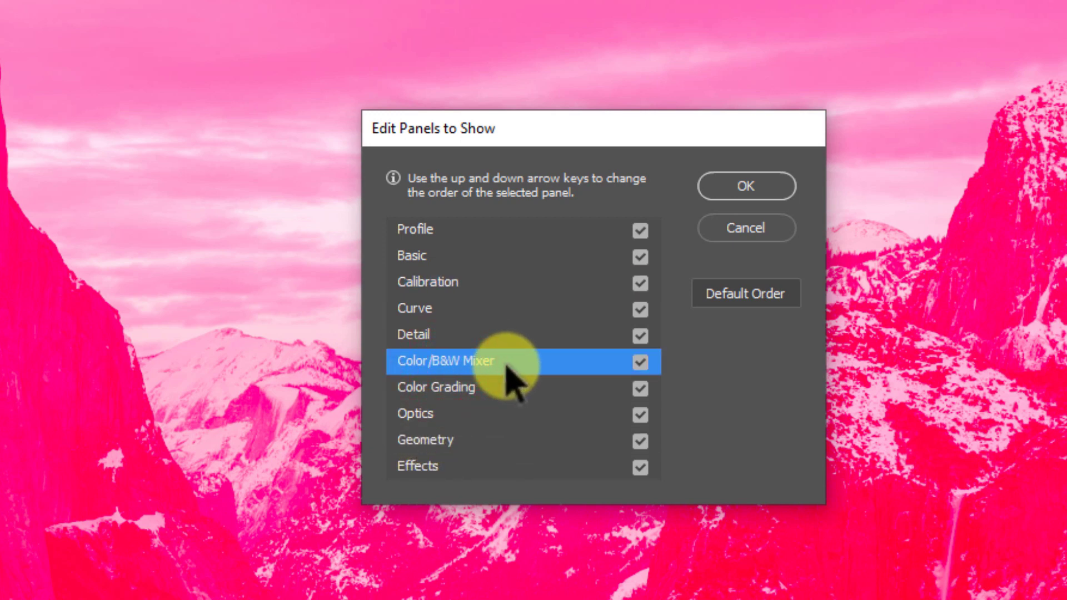
key(Up)
key(Up)
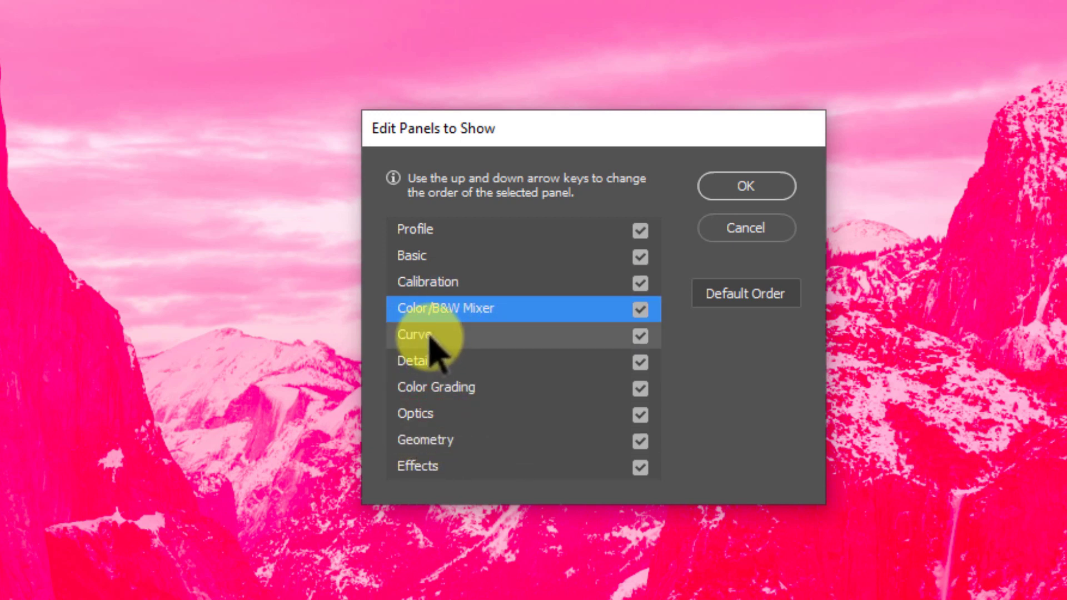
click(436, 389)
key(Down)
key(Down)
key(Down)
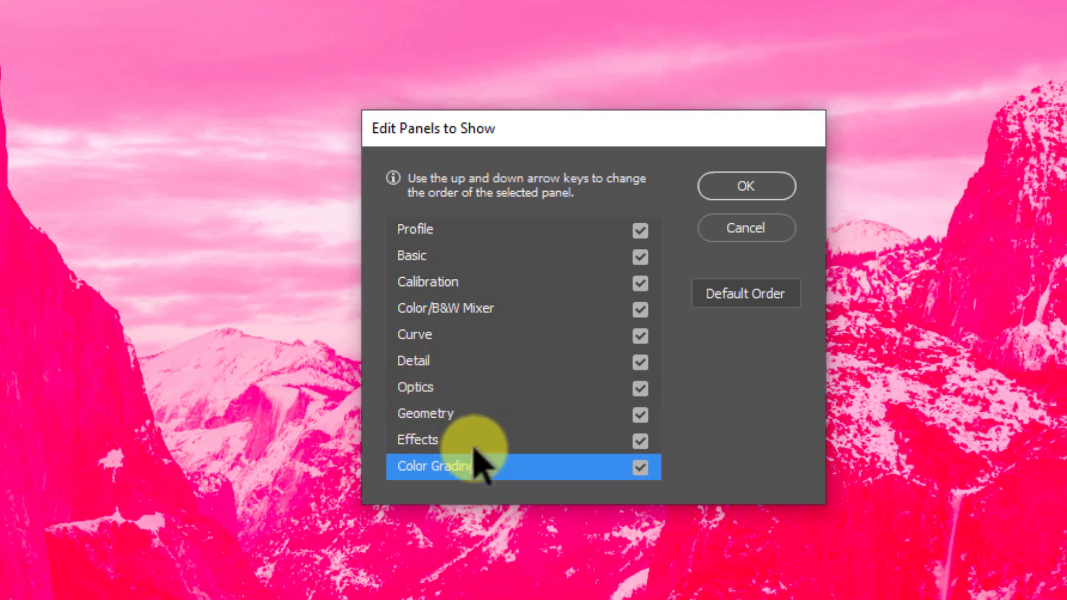